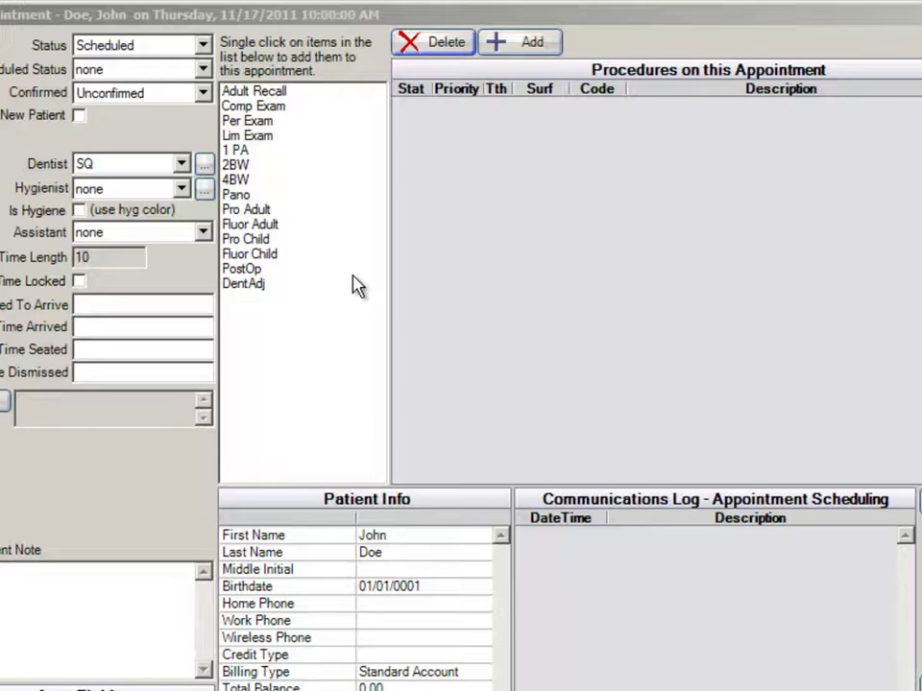
Add the Pano and Adult Recall procedures to the 10:00 AM appointment and save it
left_click(245, 199)
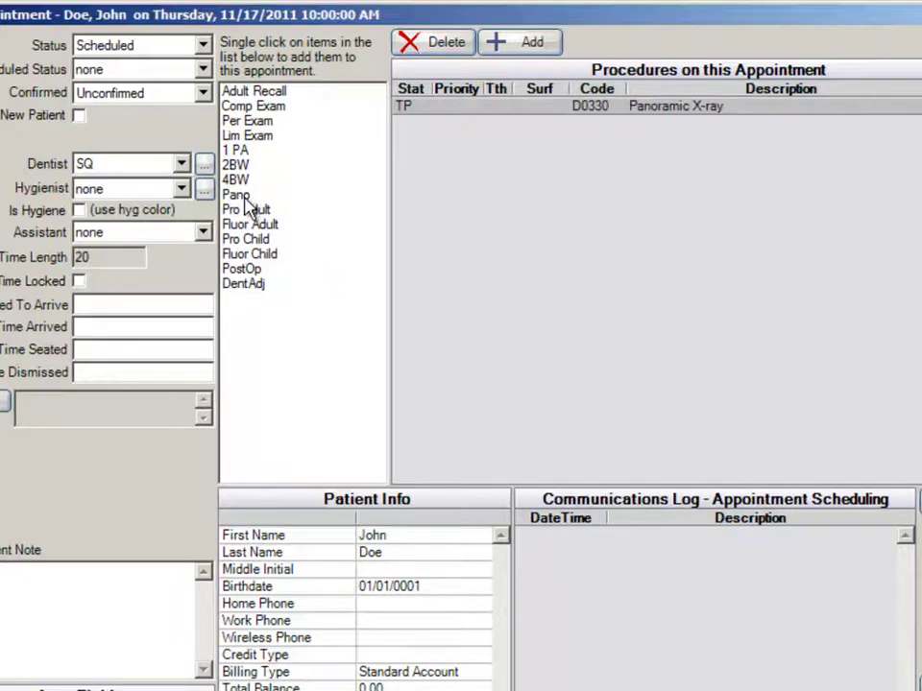
left_click(282, 92)
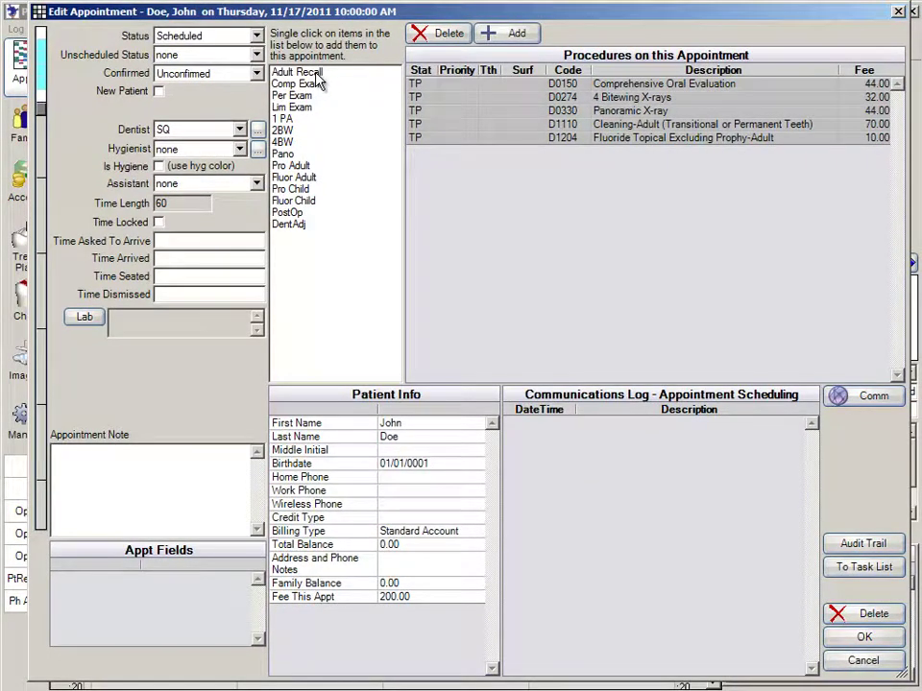
key("Return")
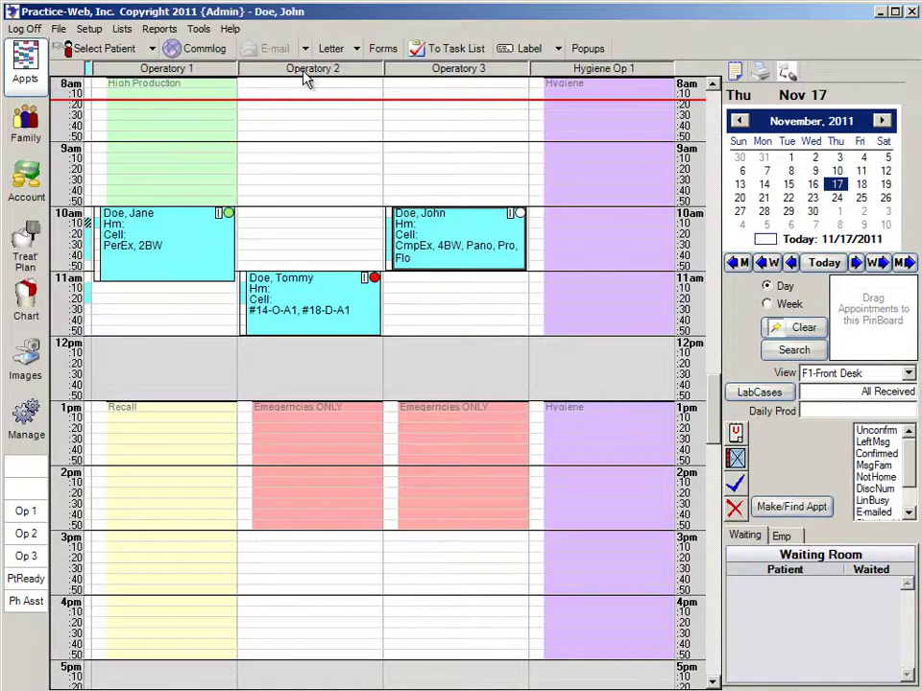
Define an Appt Procs Quick Add item named Child Recall with the ADA codes D0120,D1120,D0274,D1203
left_click(91, 31)
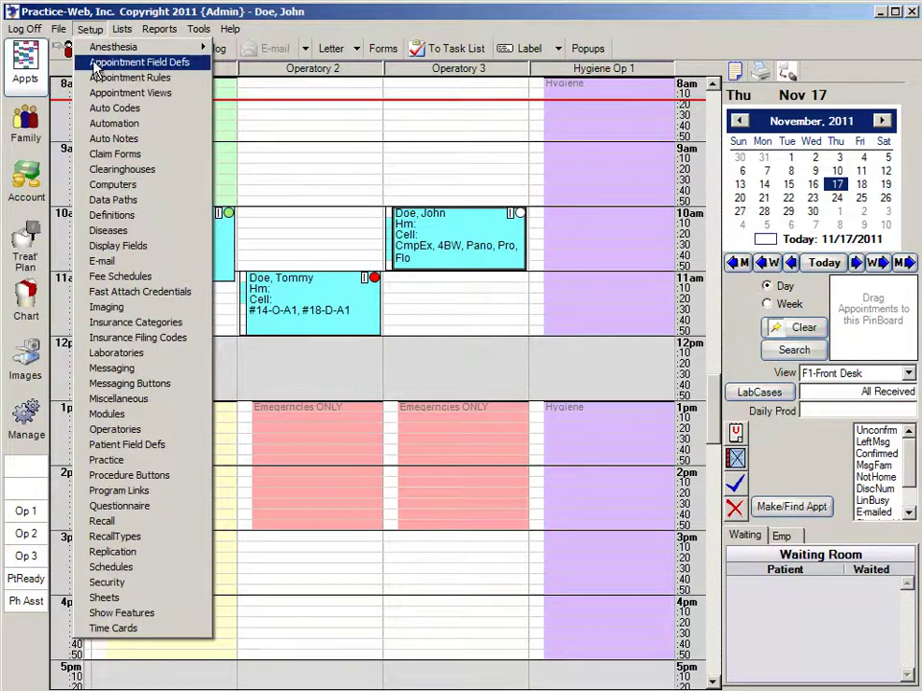
left_click(113, 216)
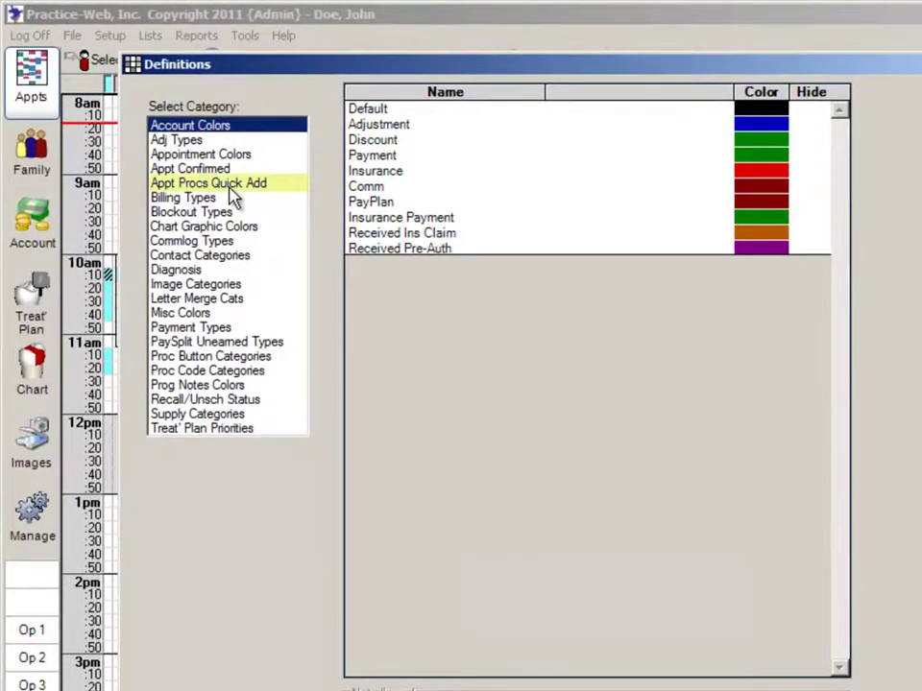
left_click(229, 184)
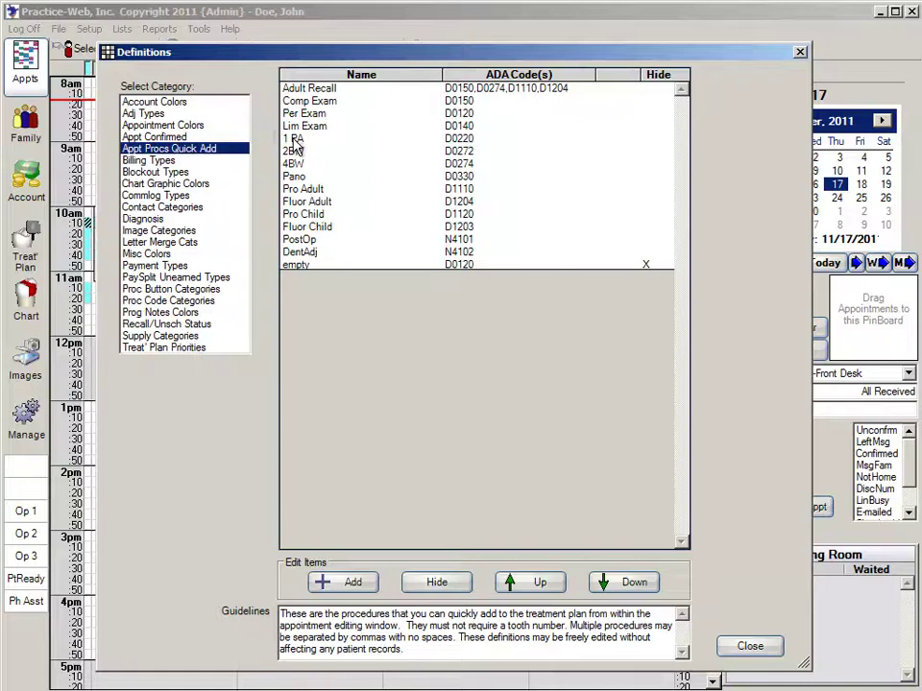
left_click(348, 583)
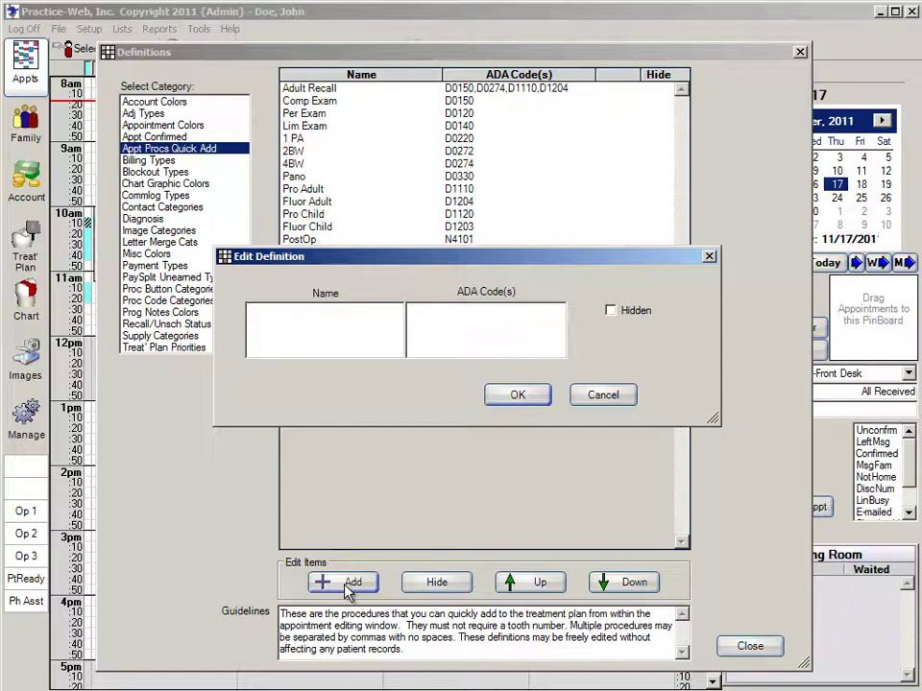
type("Child Recall")
left_click(458, 319)
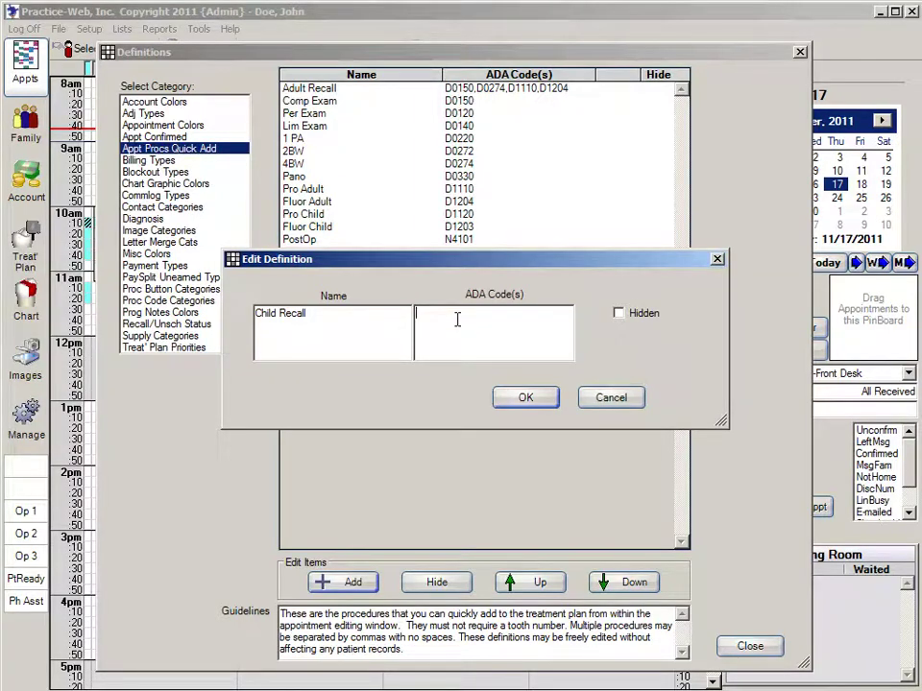
type("D0120,D1120,D0274,D1203")
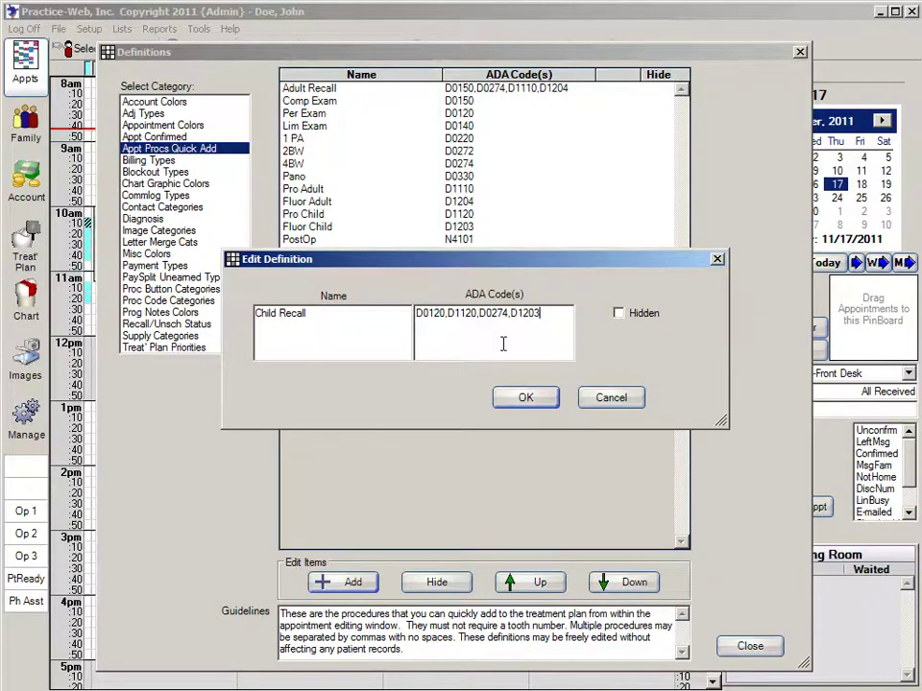
left_click(529, 402)
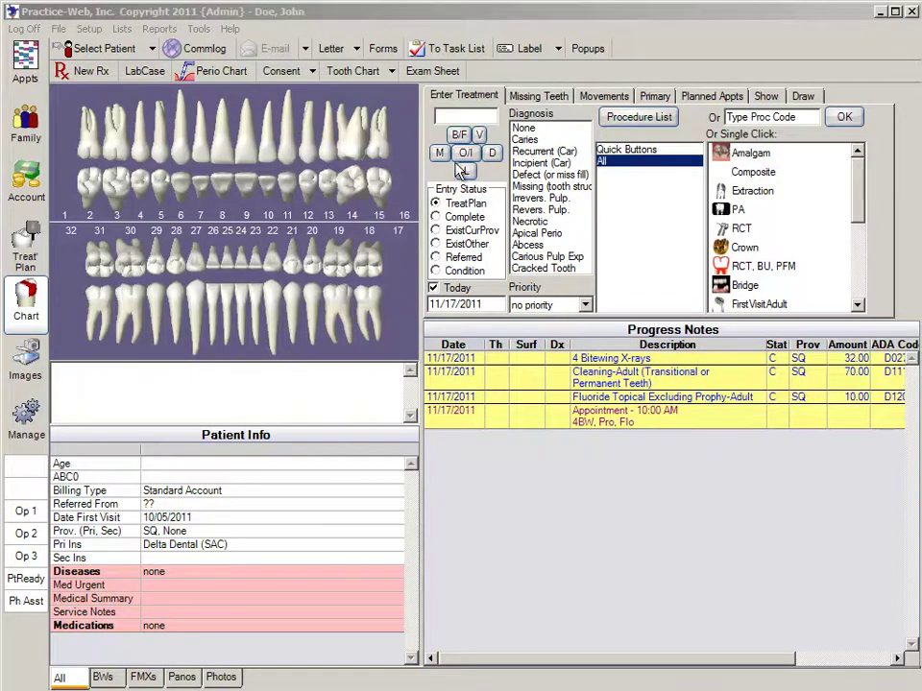
Create a new procedure button category named X-Rays in the procedure button setup
left_click(89, 29)
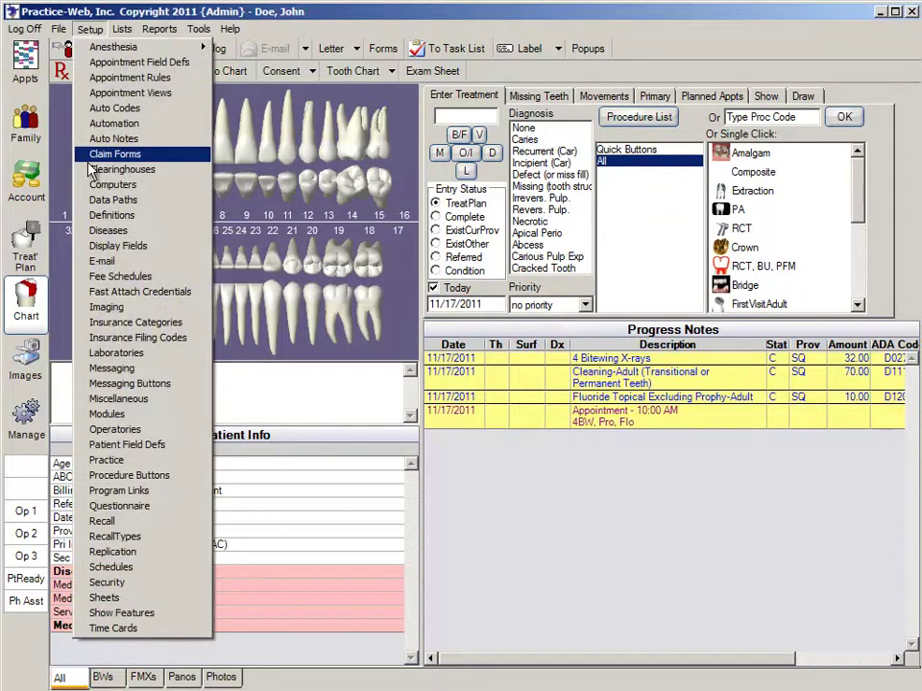
left_click(95, 478)
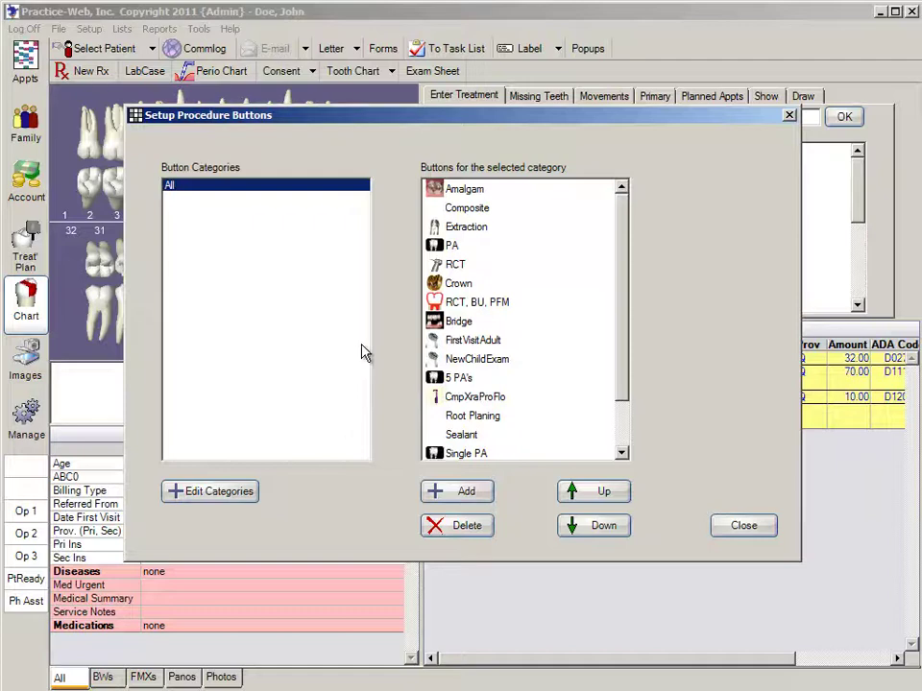
left_click(219, 493)
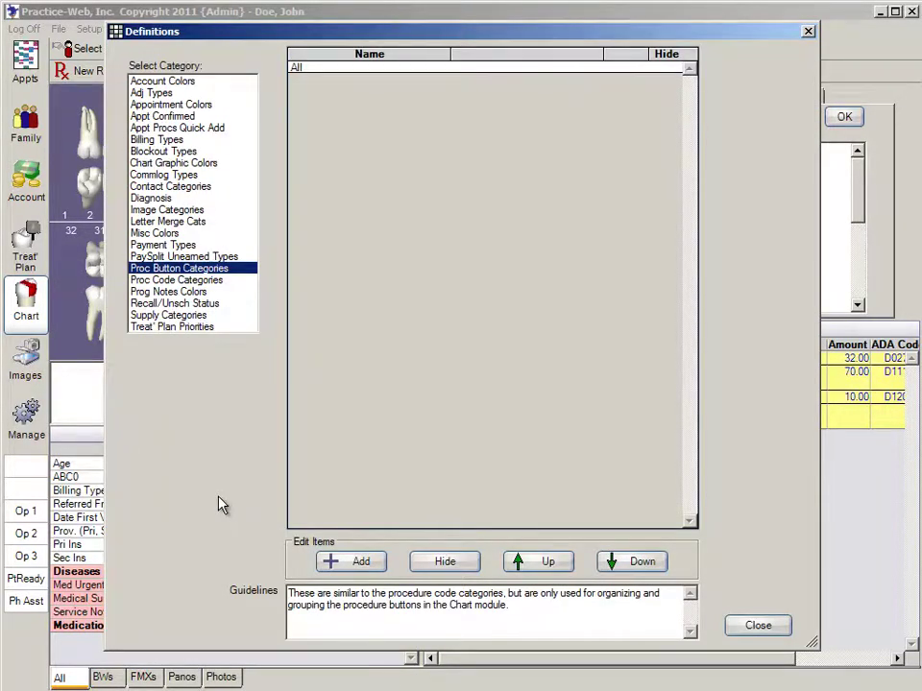
left_click(361, 563)
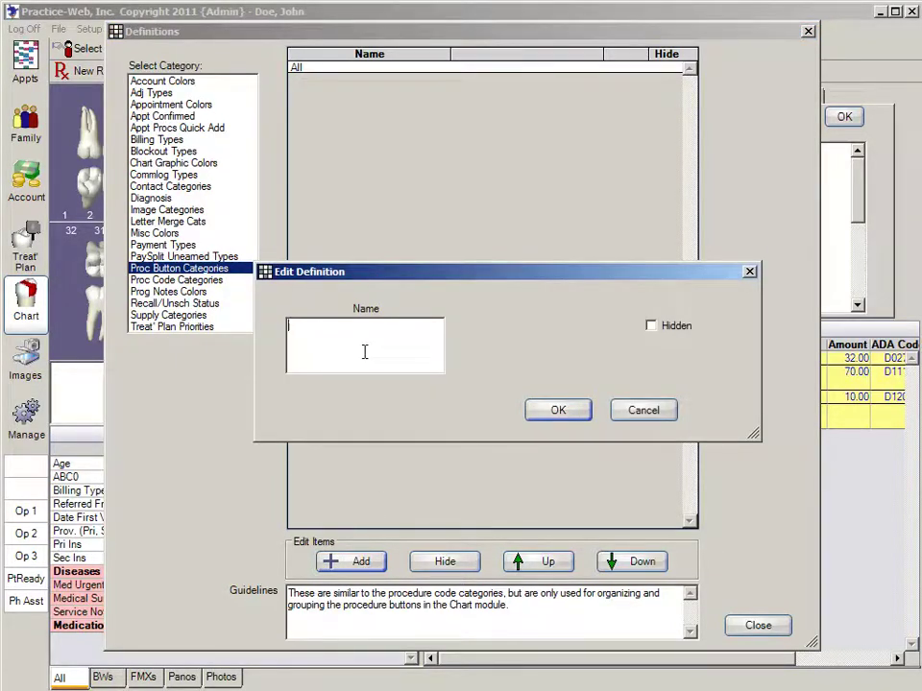
type("X-Rays")
left_click(557, 412)
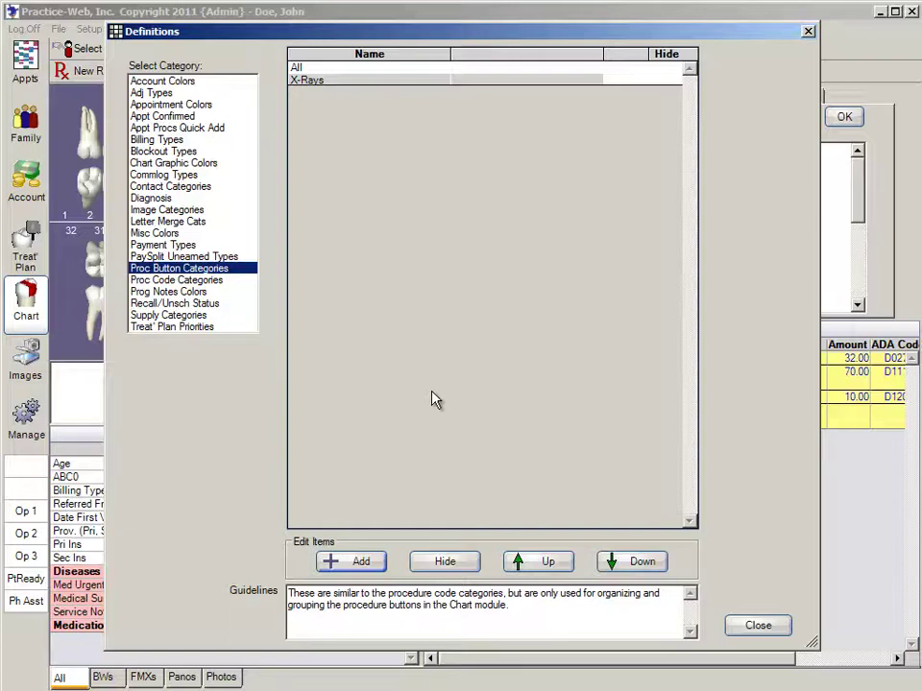
key("Escape")
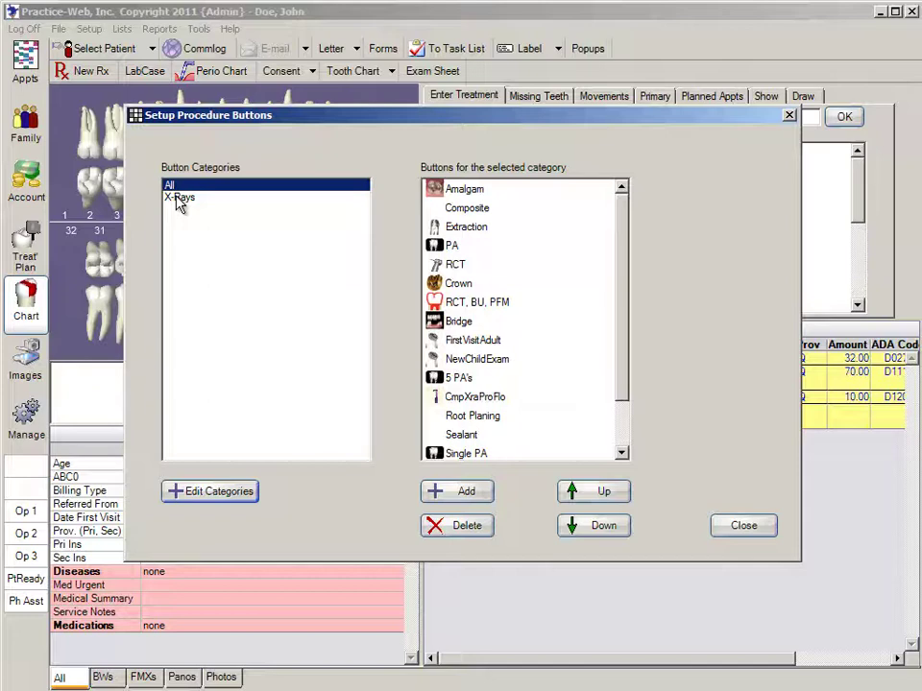
Move the PA procedure button from the All category to the X-Rays category
double_click(452, 250)
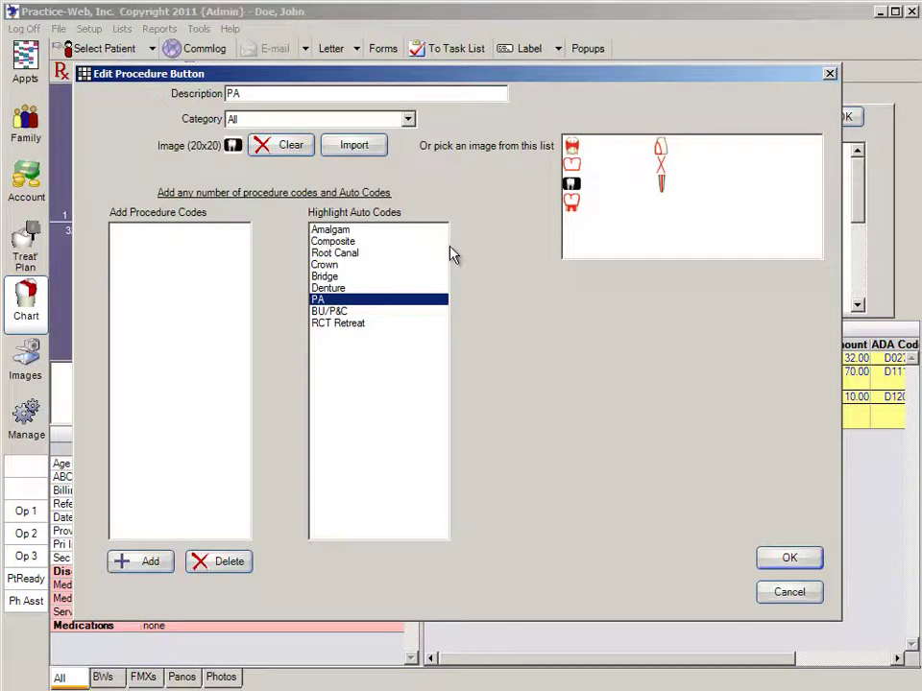
left_click(410, 122)
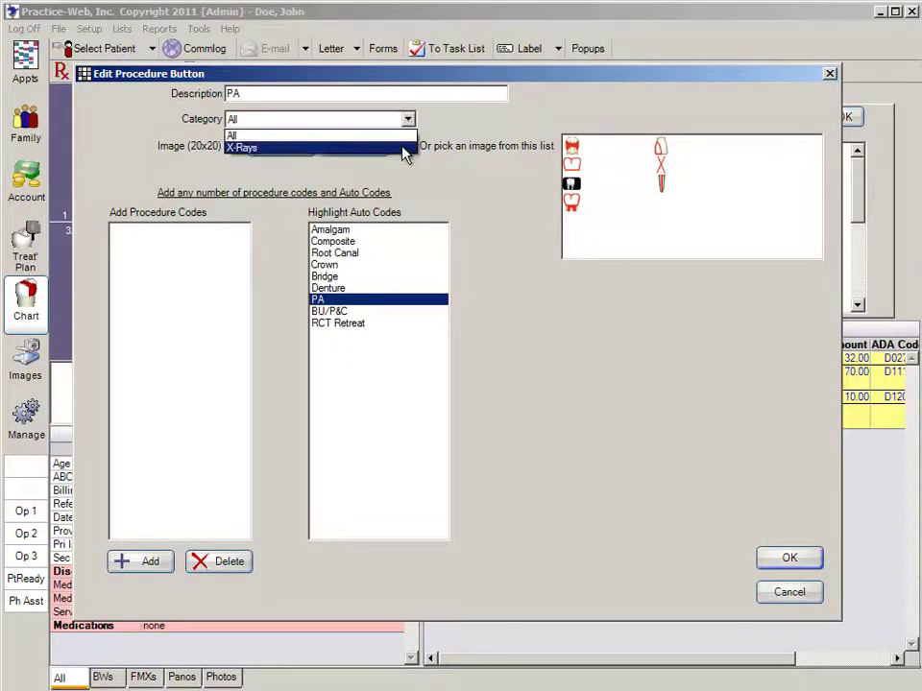
left_click(402, 149)
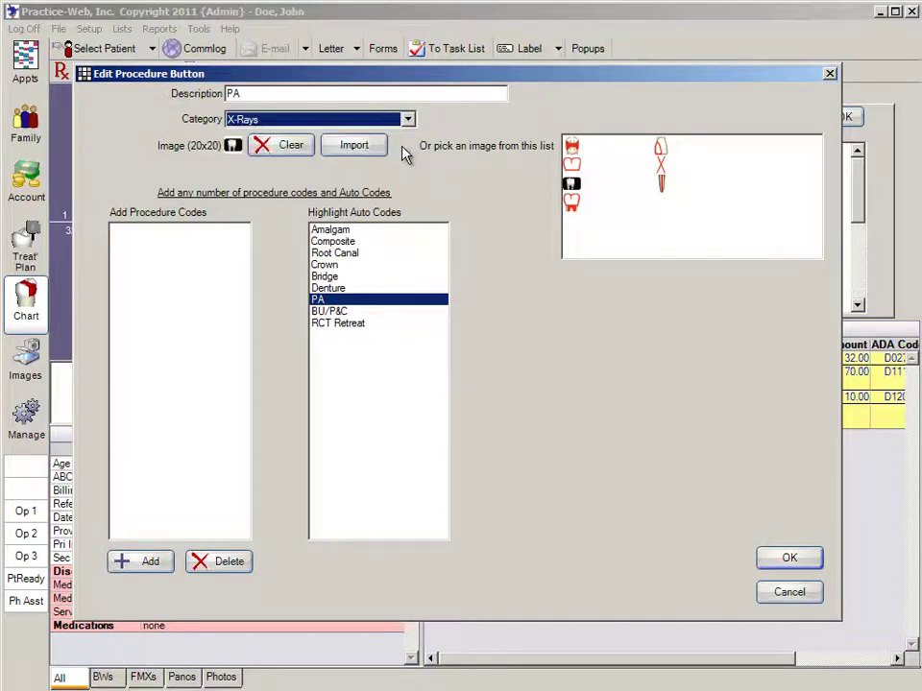
left_click(785, 559)
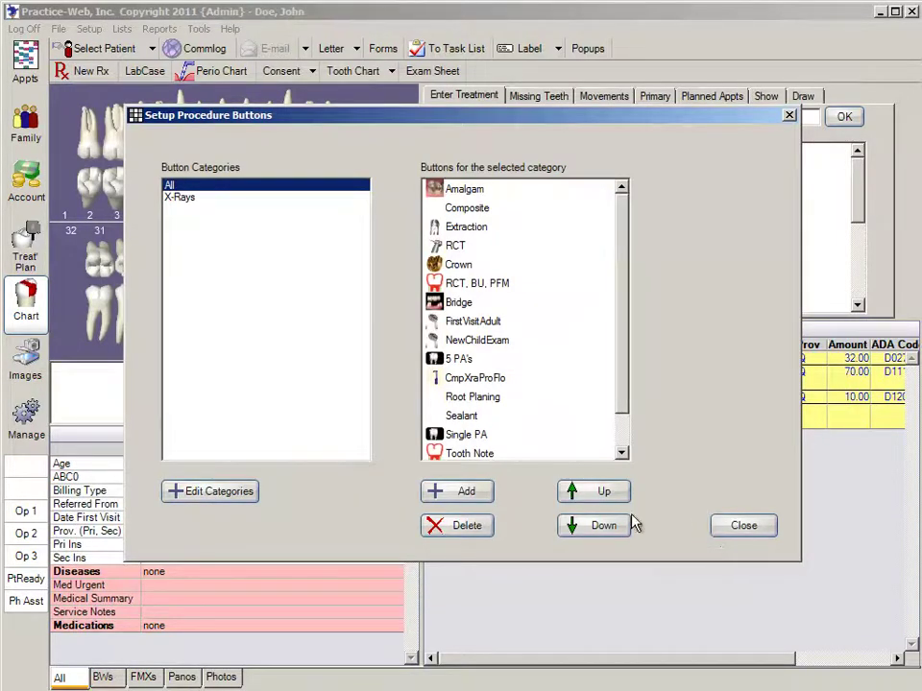
Start a new procedure button in the X-Rays category, described as 4 BW's + 2 PA's, with the black X-ray tooth image
left_click(182, 199)
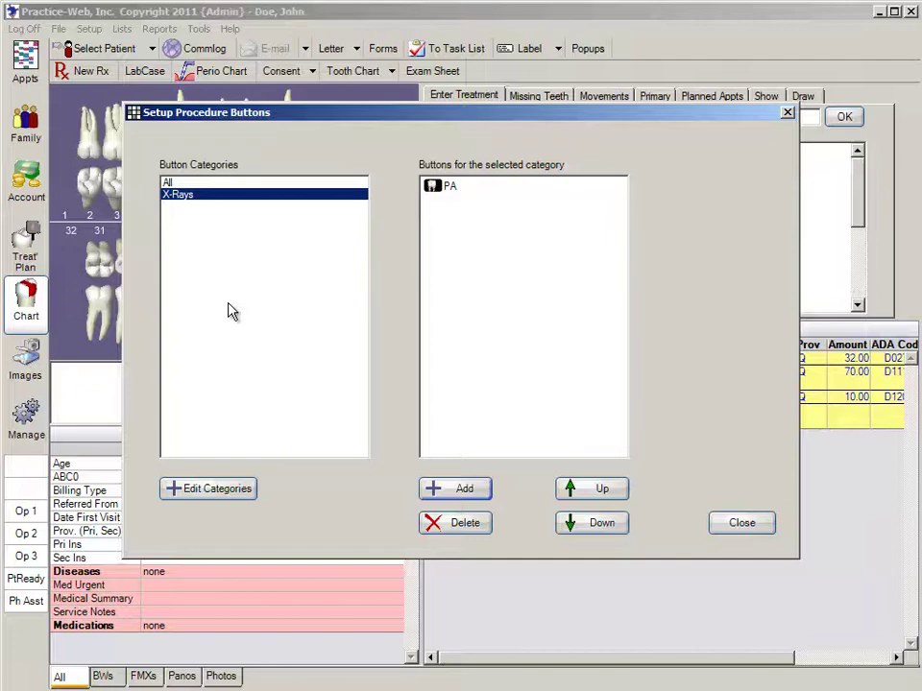
left_click(457, 491)
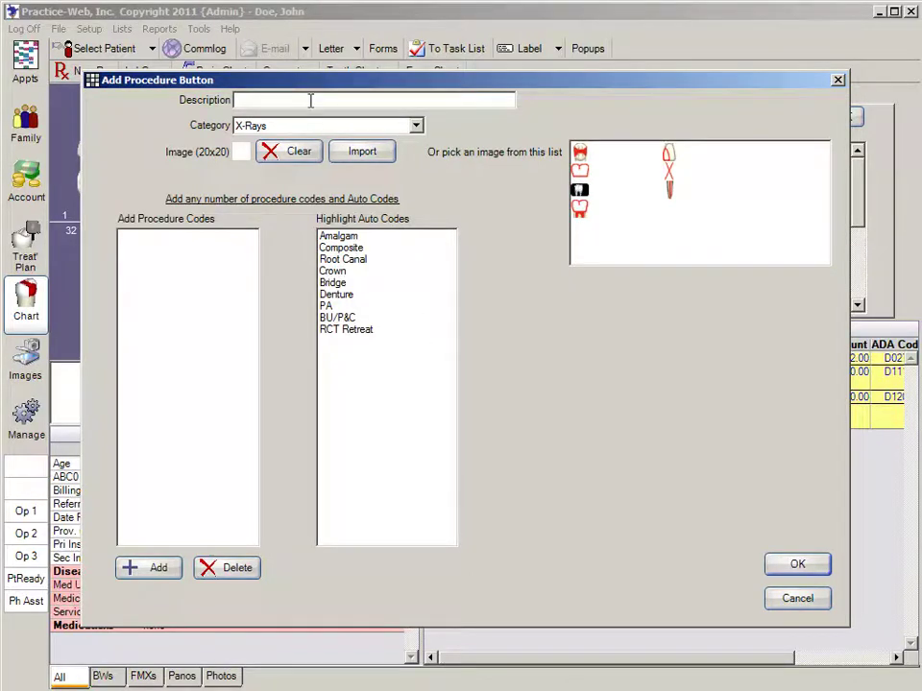
type("4 BW's")
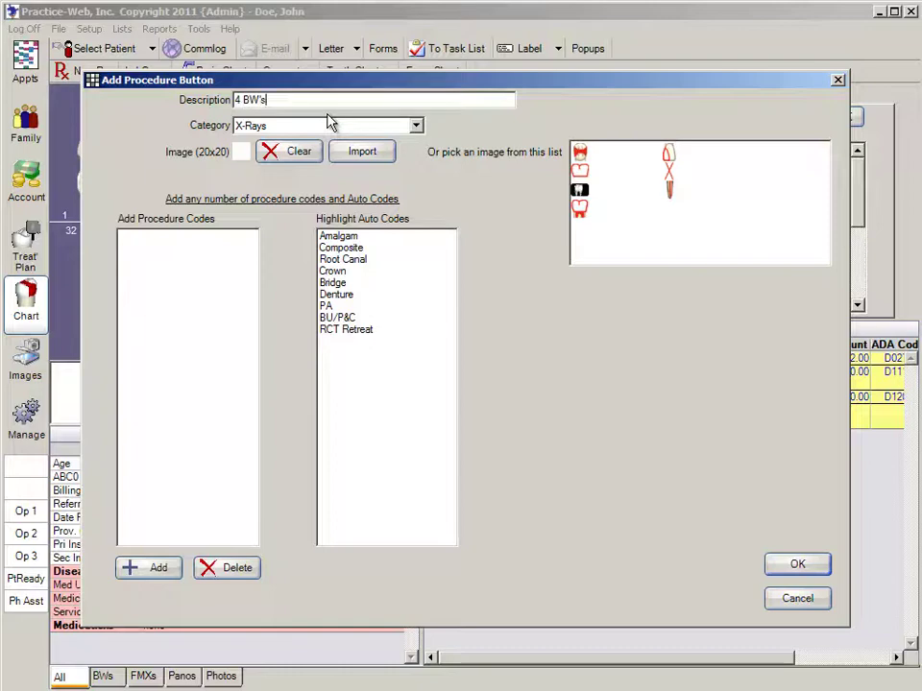
type(" + 2 PA's")
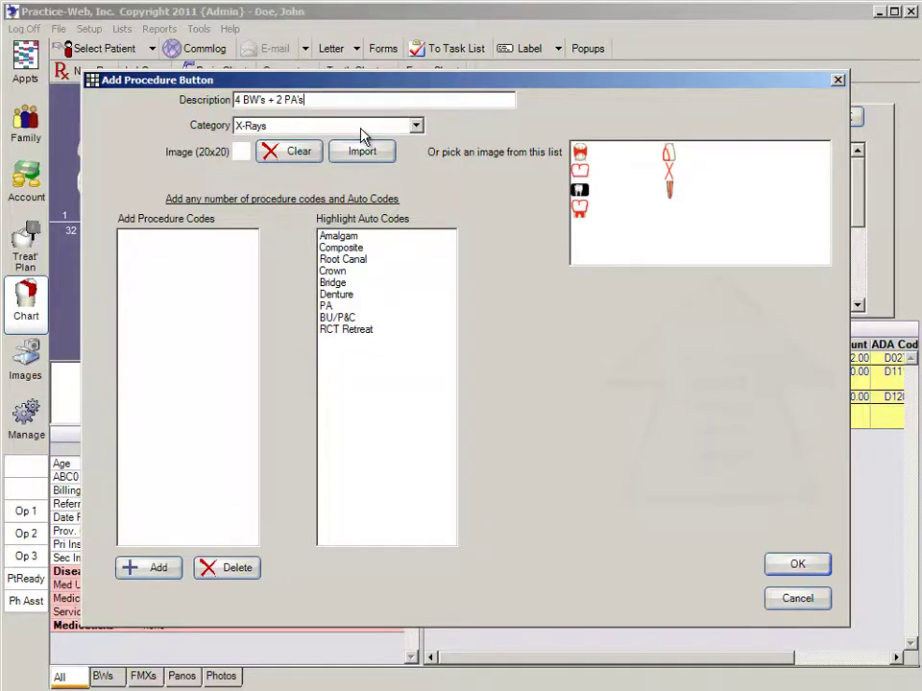
left_click(579, 193)
Attach procedure codes D0274, D0220 and D0230 to the new button, save it and leave the procedure button setup
left_click(152, 577)
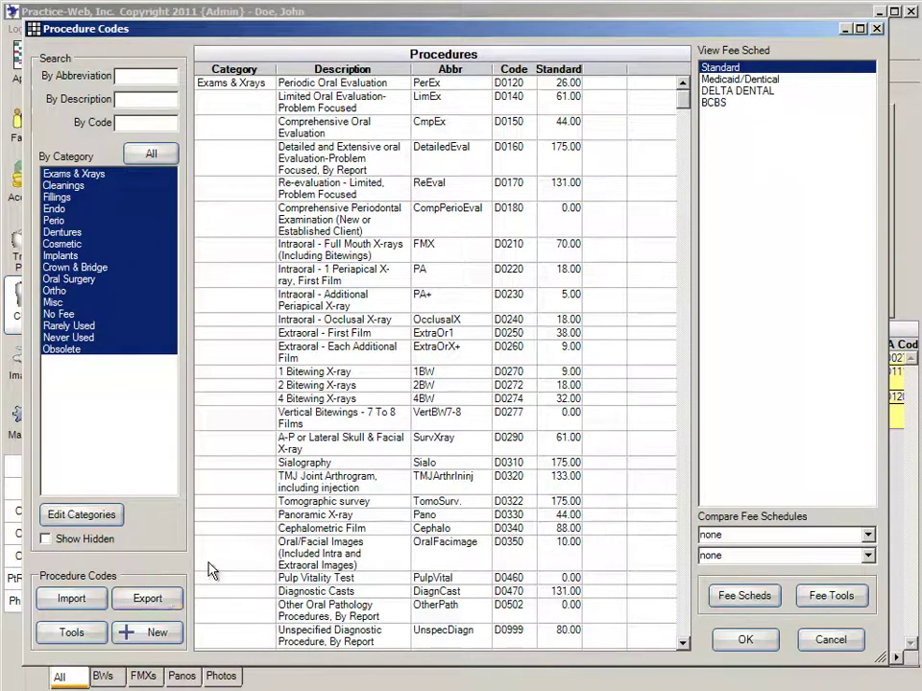
double_click(340, 400)
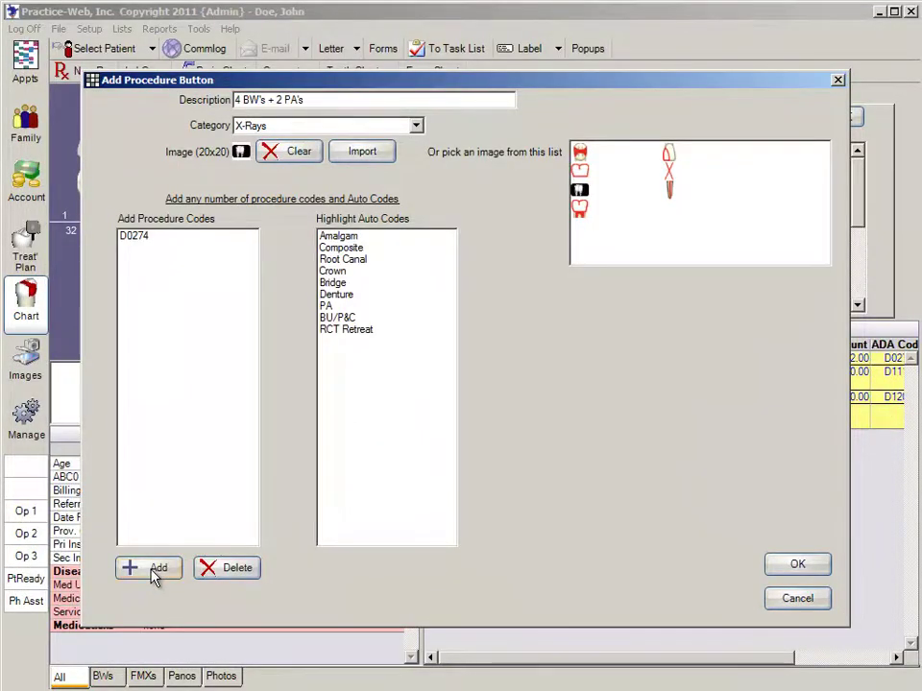
left_click(153, 571)
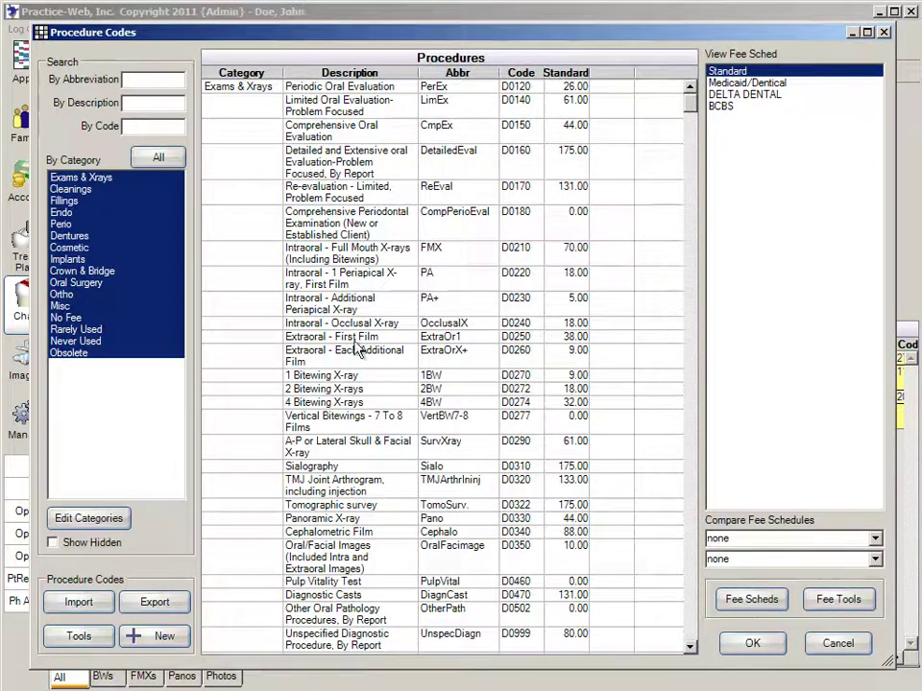
double_click(363, 279)
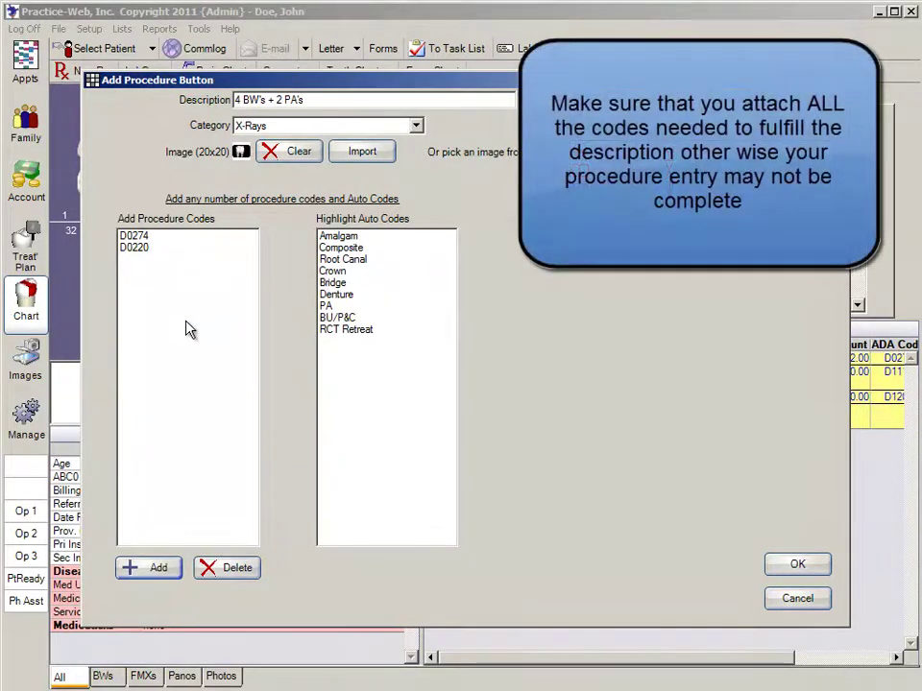
left_click(156, 568)
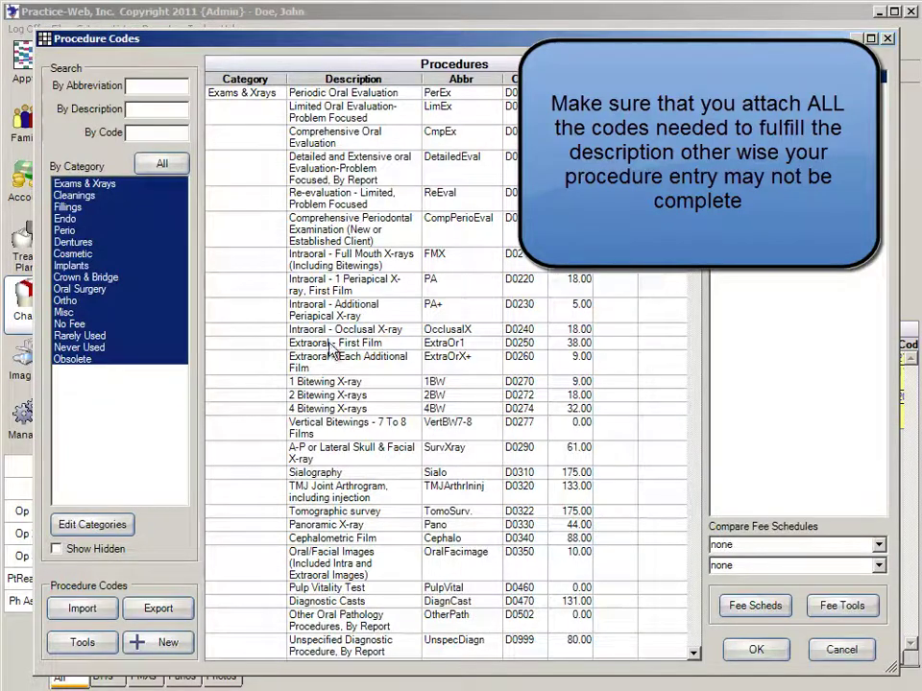
double_click(369, 317)
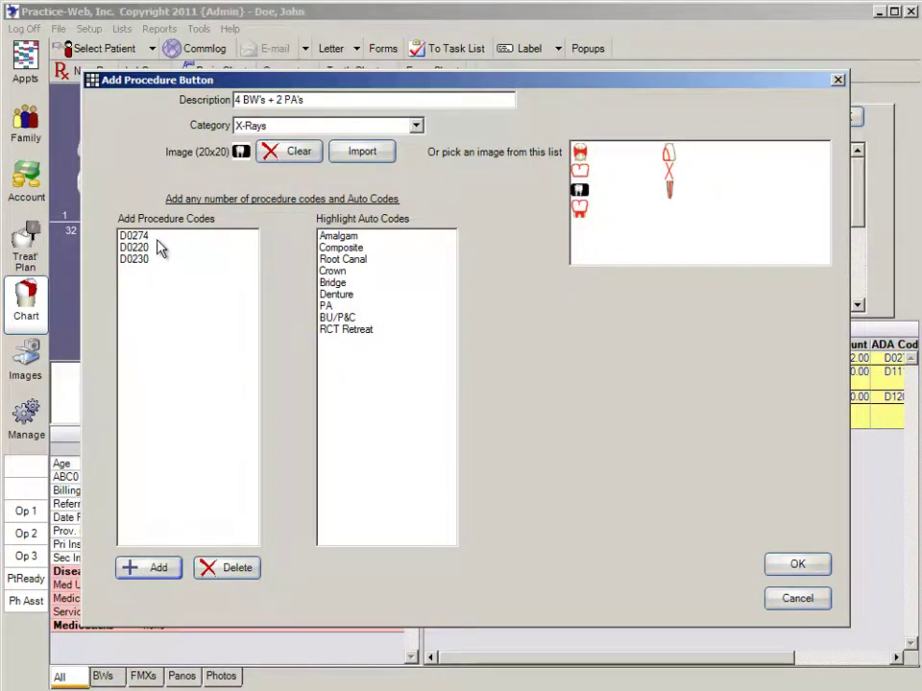
left_click(782, 572)
key("Escape")
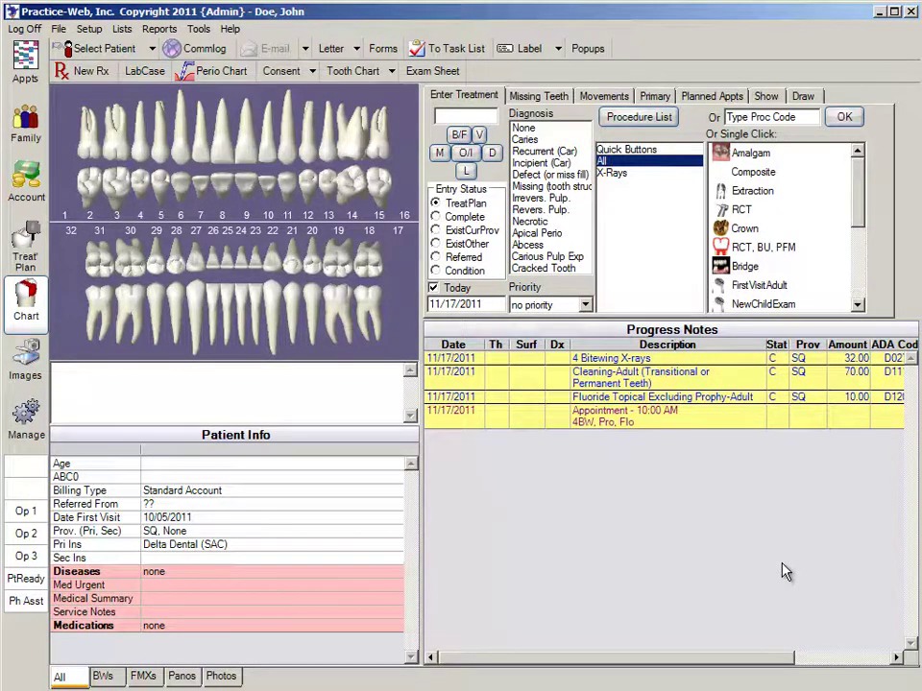
Enter the 4 BW's + 2 PA's treatment from the X-Rays category in the patient's chart
left_click(616, 175)
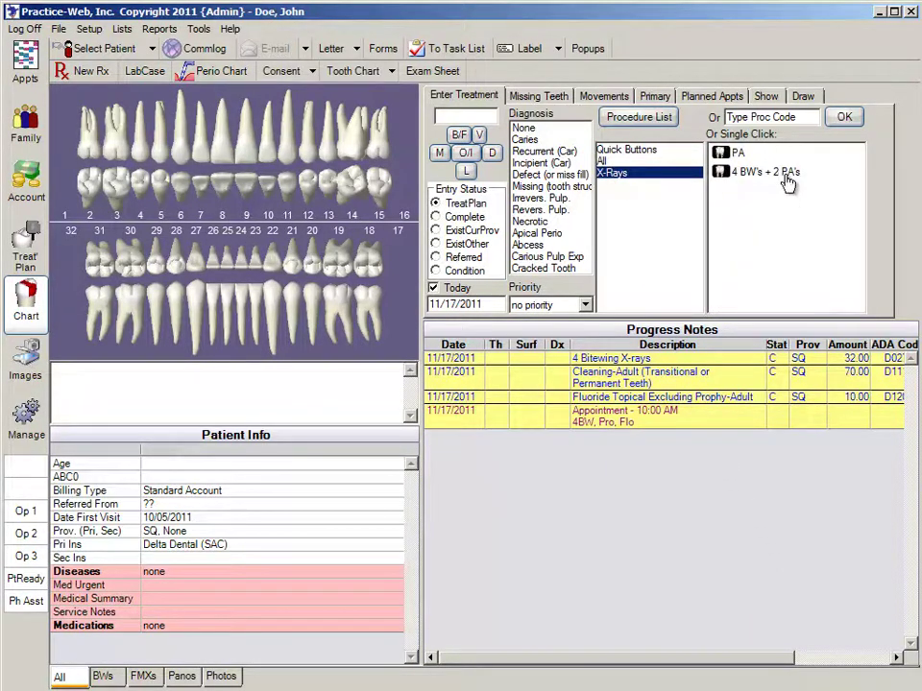
left_click(786, 177)
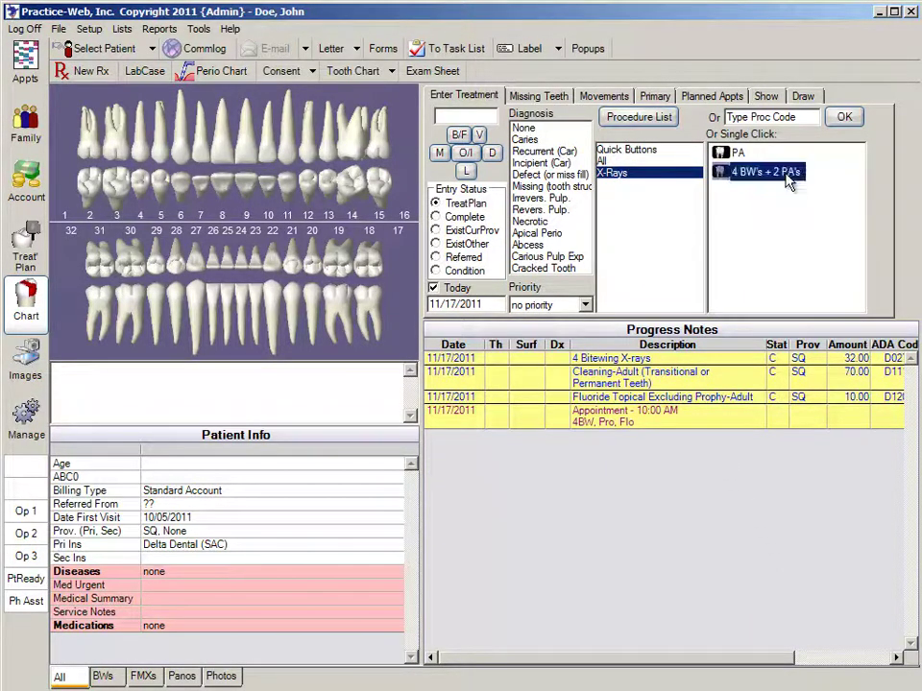